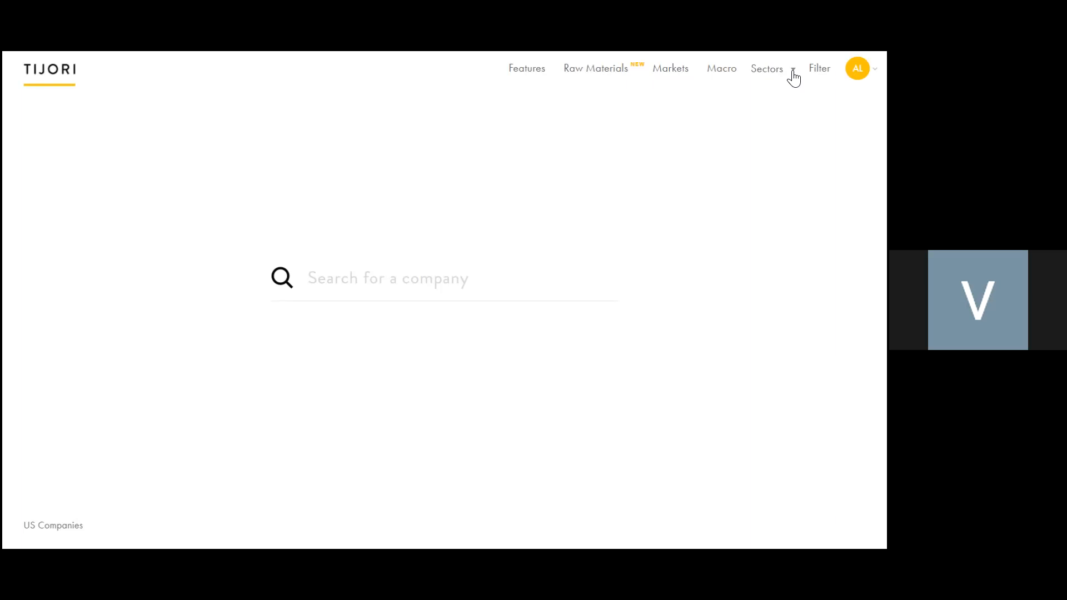
Step: Go to the Filter screening page and dismiss its intro popup
{"action": "left_click_drag", "start_coordinate": [828, 68], "coordinate": [830, 71]}
{"action": "left_click", "coordinate": [813, 72]}
{"action": "left_click", "coordinate": [810, 71]}
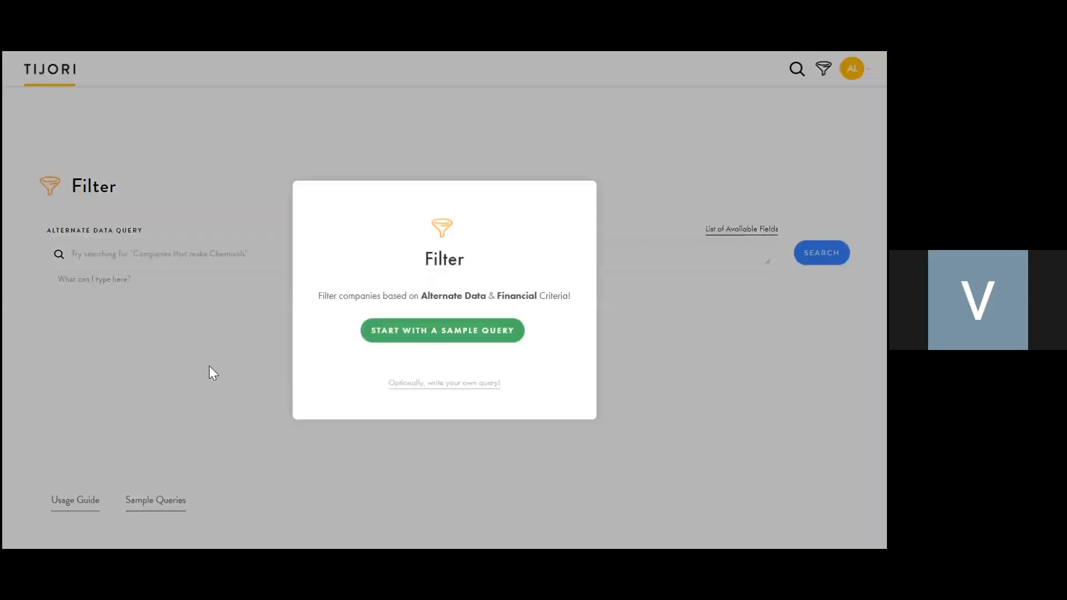
{"action": "left_click", "coordinate": [209, 366]}
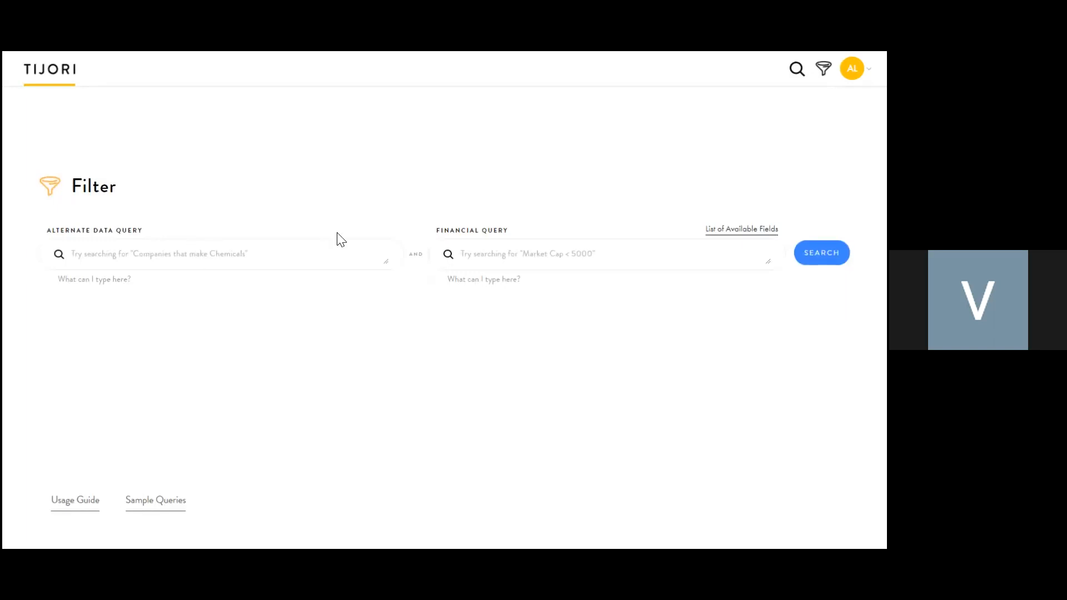
Step: Start the financial query with 'Market Capitilization < 20000 and'
{"action": "left_click", "coordinate": [476, 255]}
{"action": "type", "text": "market cap <"}
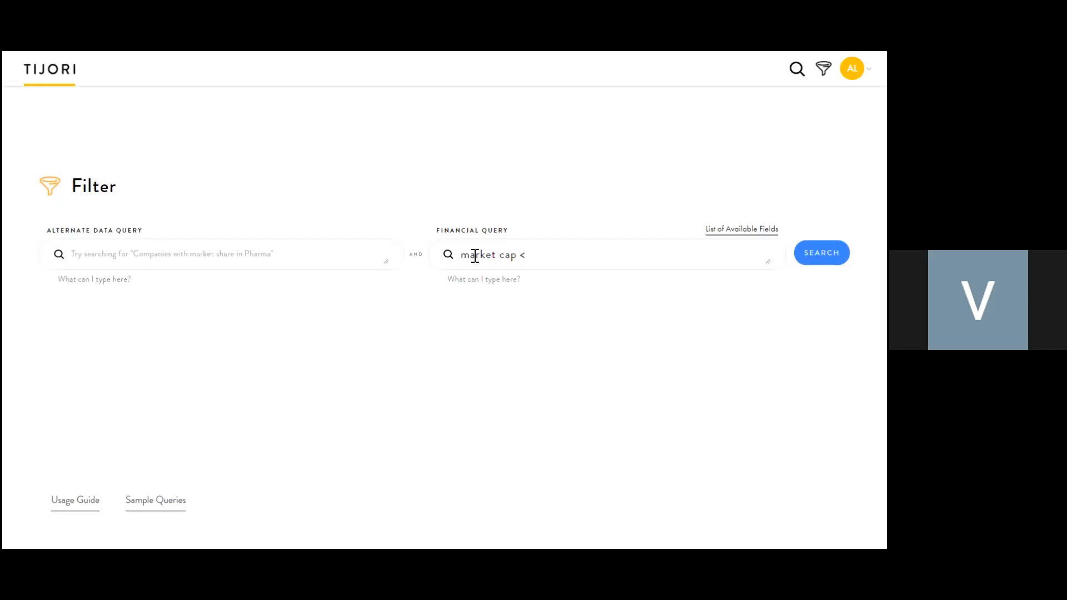
{"action": "key", "text": "BackSpace"}
{"action": "key", "text": "BackSpace"}
{"action": "key", "text": "BackSpace"}
{"action": "key", "text": "BackSpace"}
{"action": "key", "text": "BackSpace"}
{"action": "key", "text": "BackSpace"}
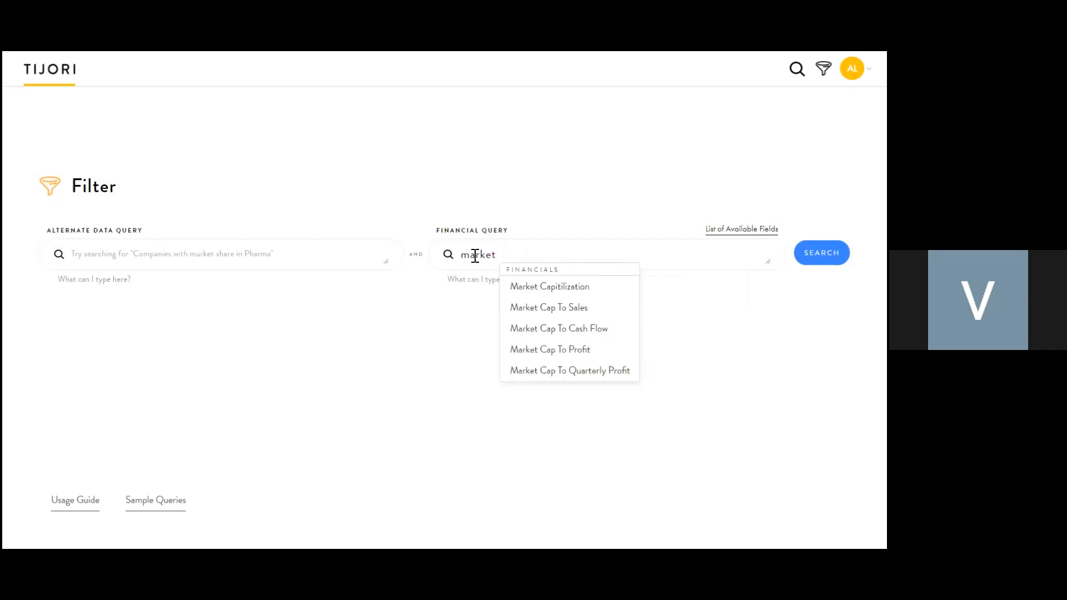
{"action": "left_click", "coordinate": [516, 286]}
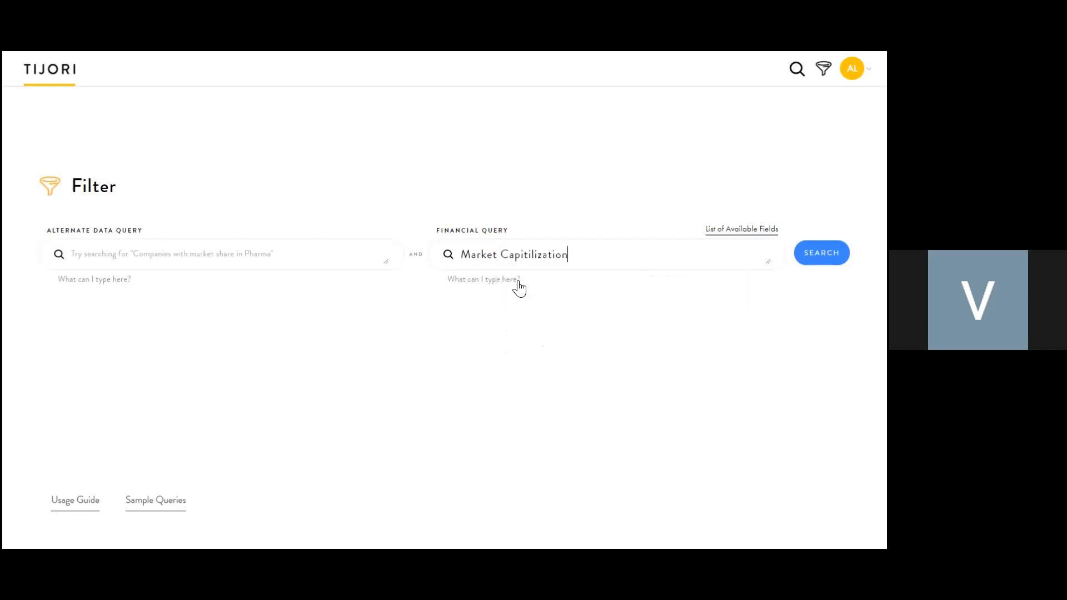
{"action": "type", "text": "< 20000 and"}
{"action": "key", "text": "Return"}
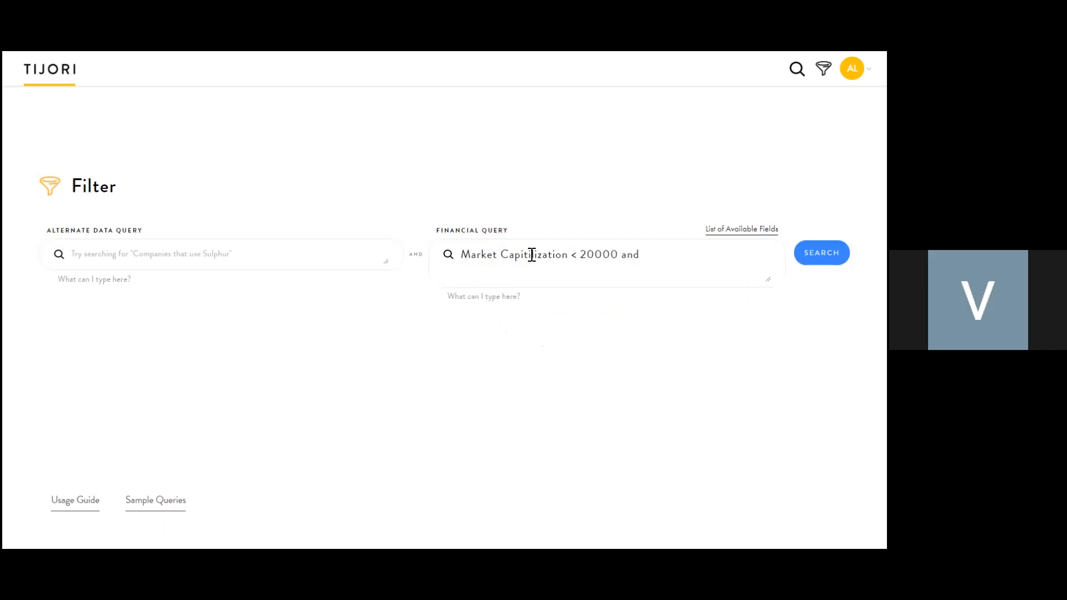
Step: Add '5yr Avg ROCE > 15% and' and 'PE < 25' to the financial query
{"action": "type", "text": "5yr average roce"}
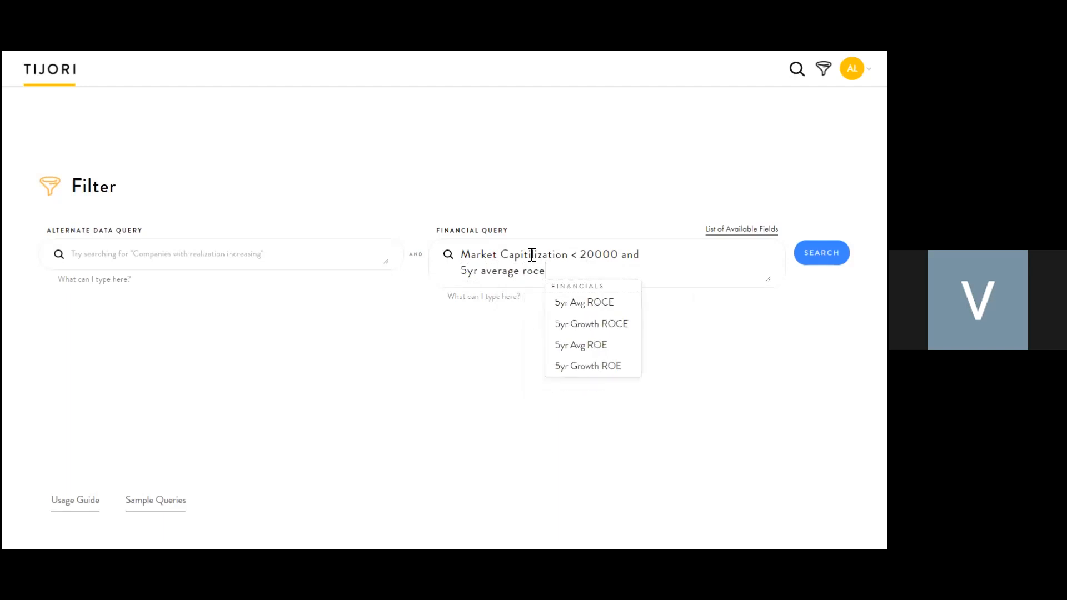
{"action": "left_click", "coordinate": [583, 302]}
{"action": "type", "text": "> "}
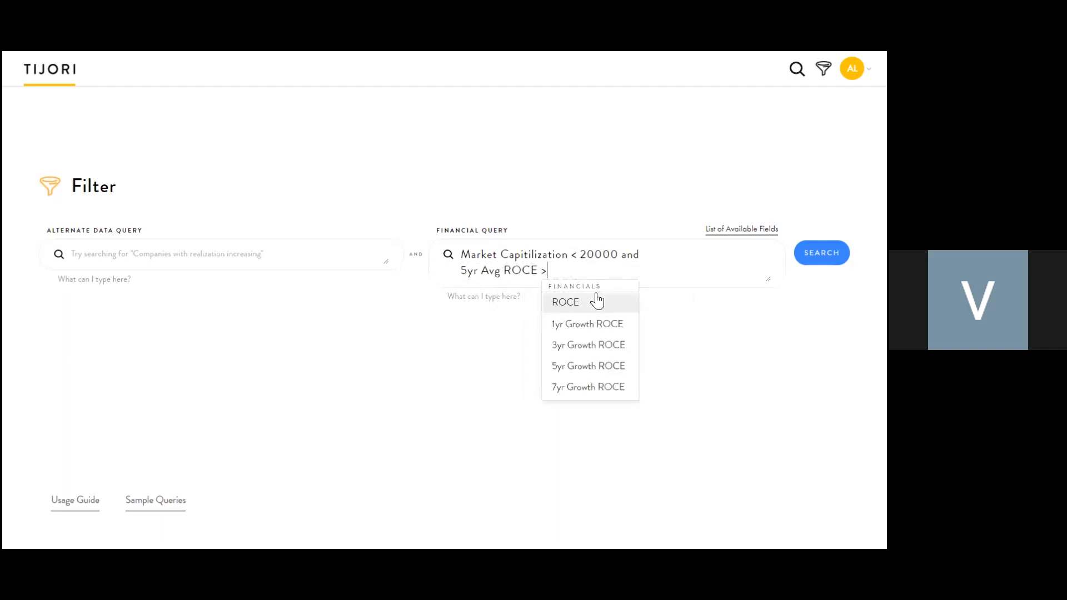
{"action": "type", "text": "15% and"}
{"action": "key", "text": "Return"}
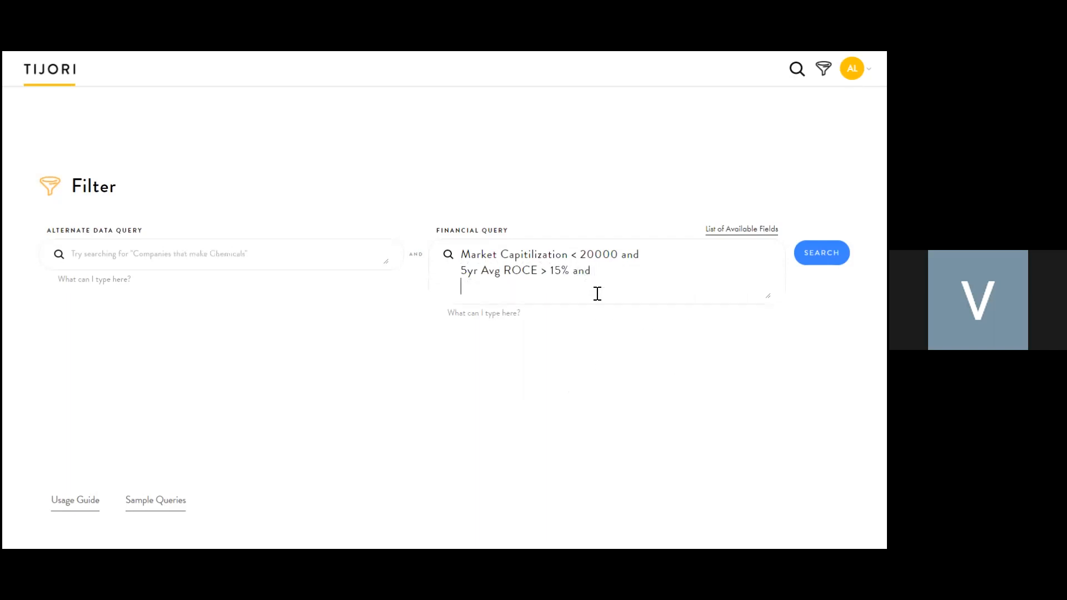
{"action": "type", "text": "PE"}
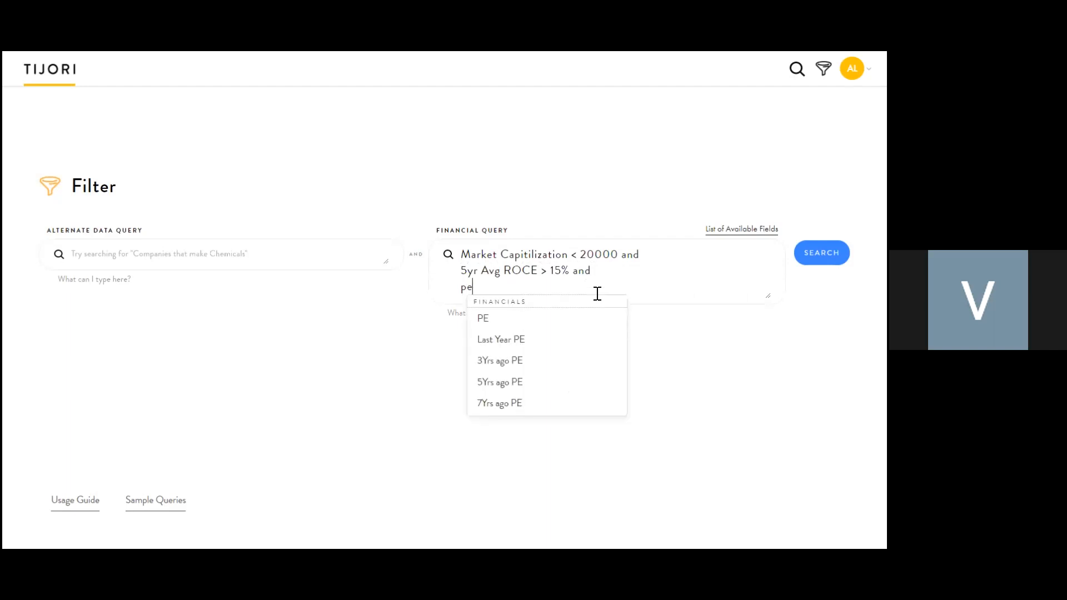
{"action": "left_click", "coordinate": [534, 321]}
{"action": "type", "text": "<"}
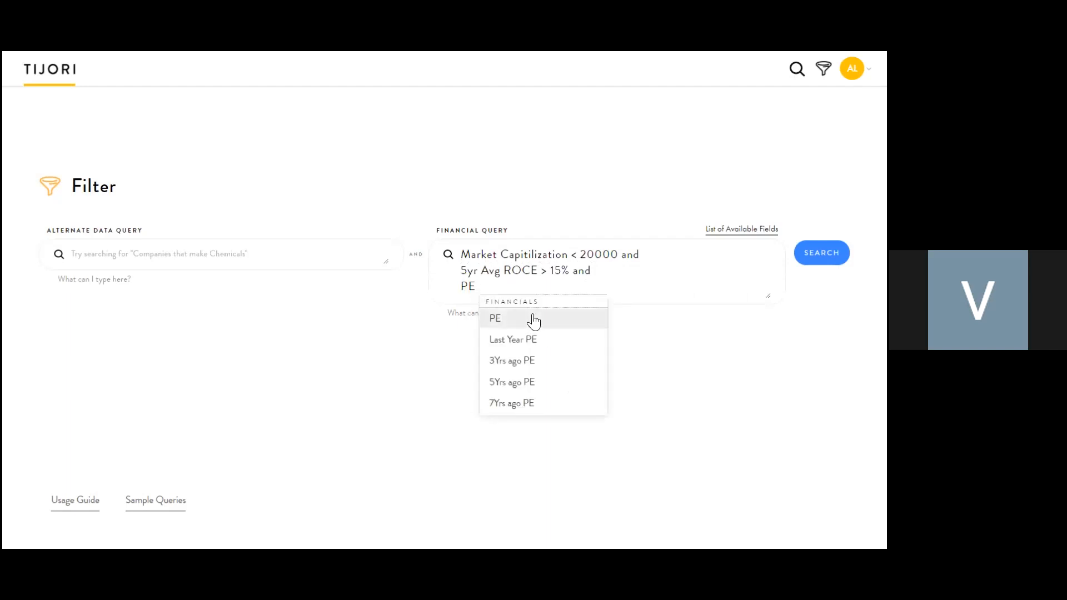
{"action": "type", "text": " 25"}
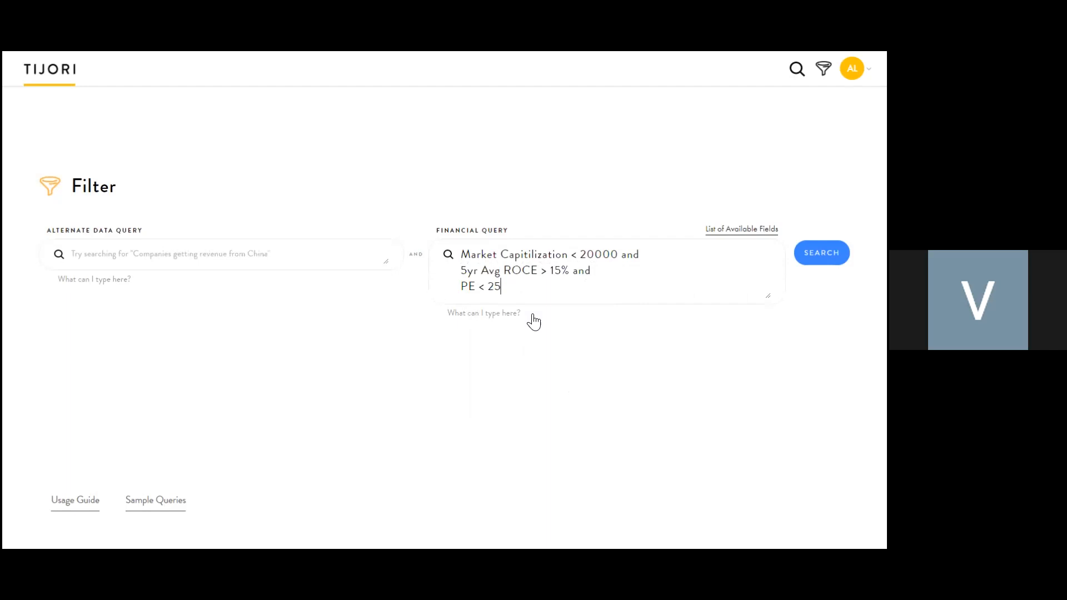
Step: Run the financial screen and start the alternate-data query with 'revenue from chemicals > 50% and'
{"action": "left_click", "coordinate": [815, 257]}
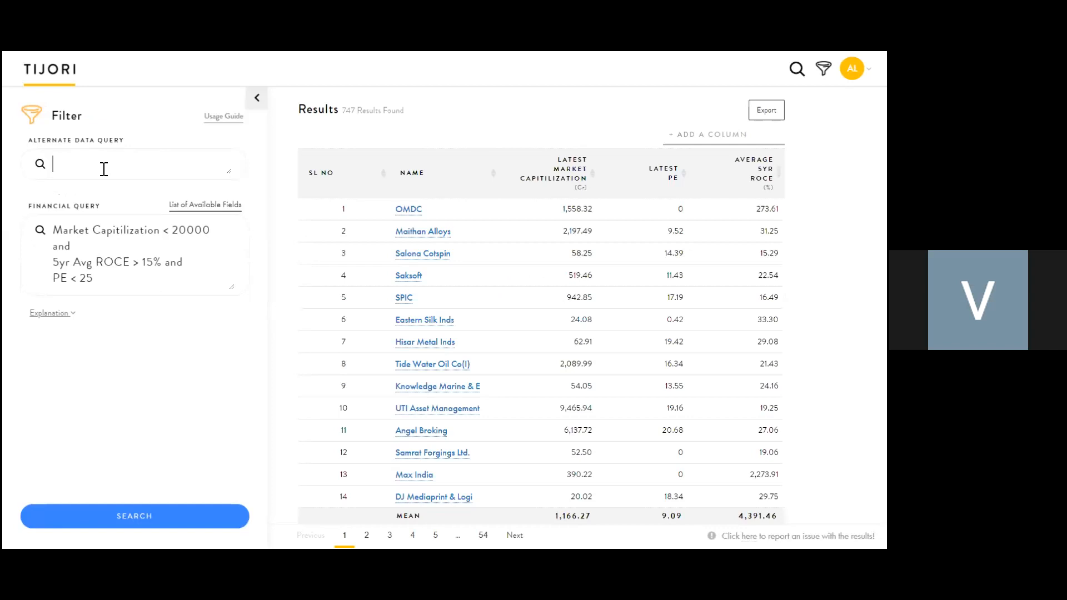
{"action": "type", "text": "reven"}
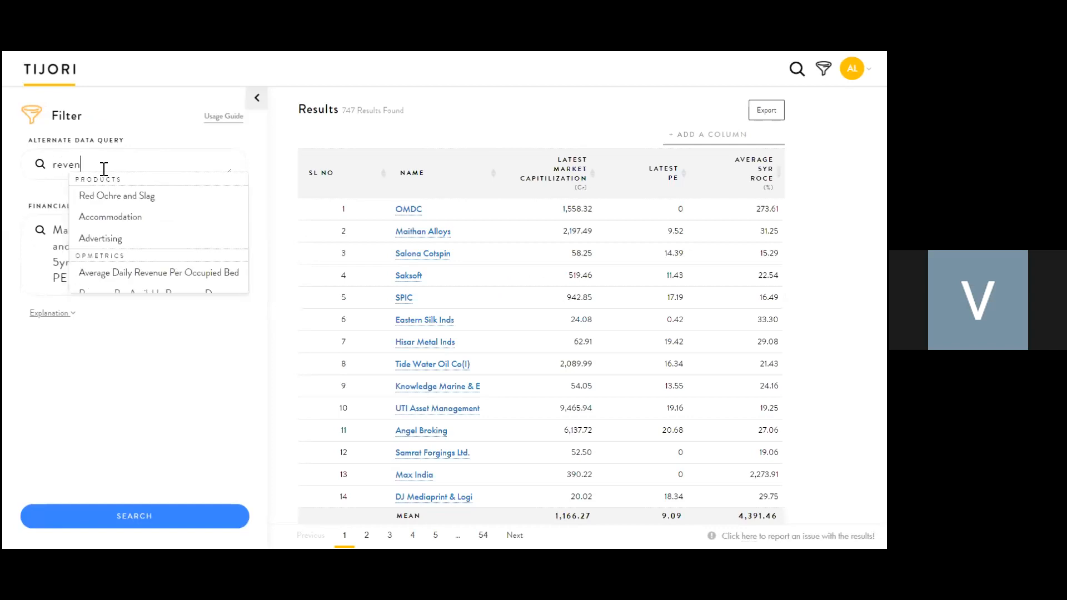
{"action": "type", "text": "ue from "}
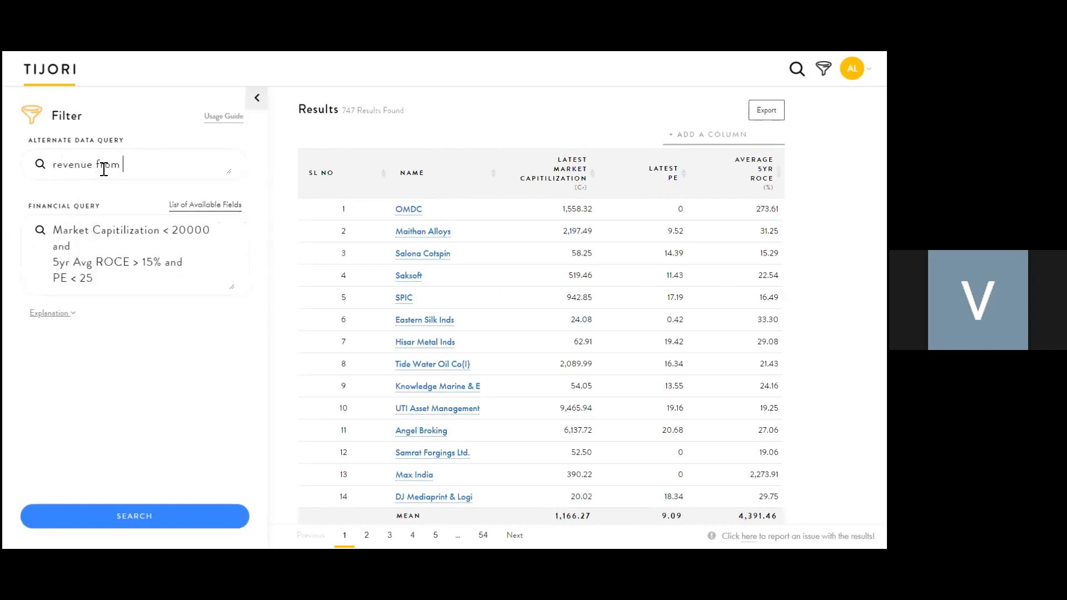
{"action": "type", "text": "chemicals"}
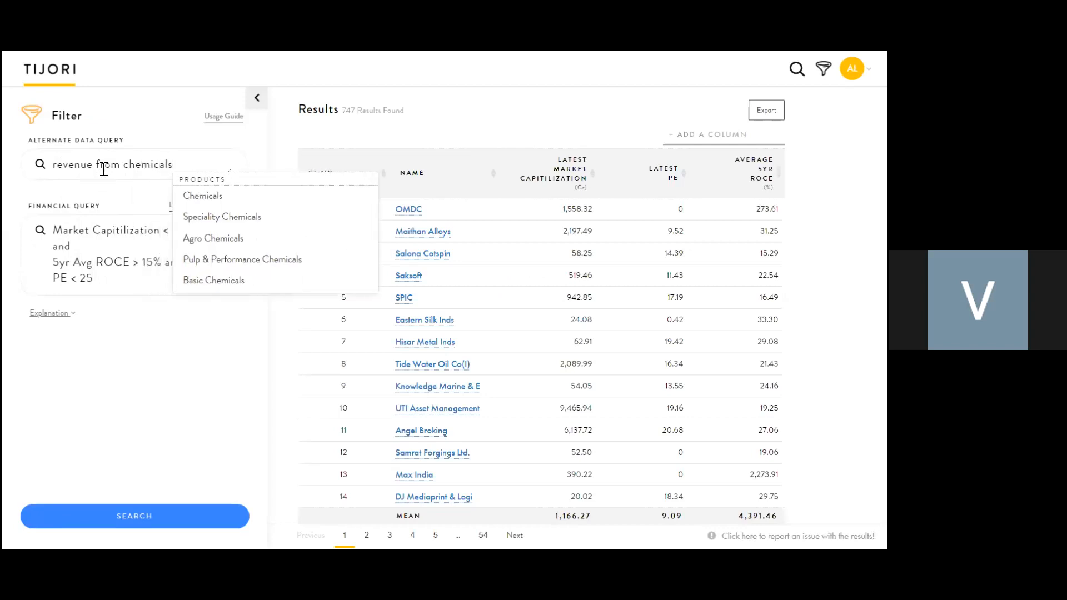
{"action": "key", "text": "Down"}
{"action": "key", "text": "Return"}
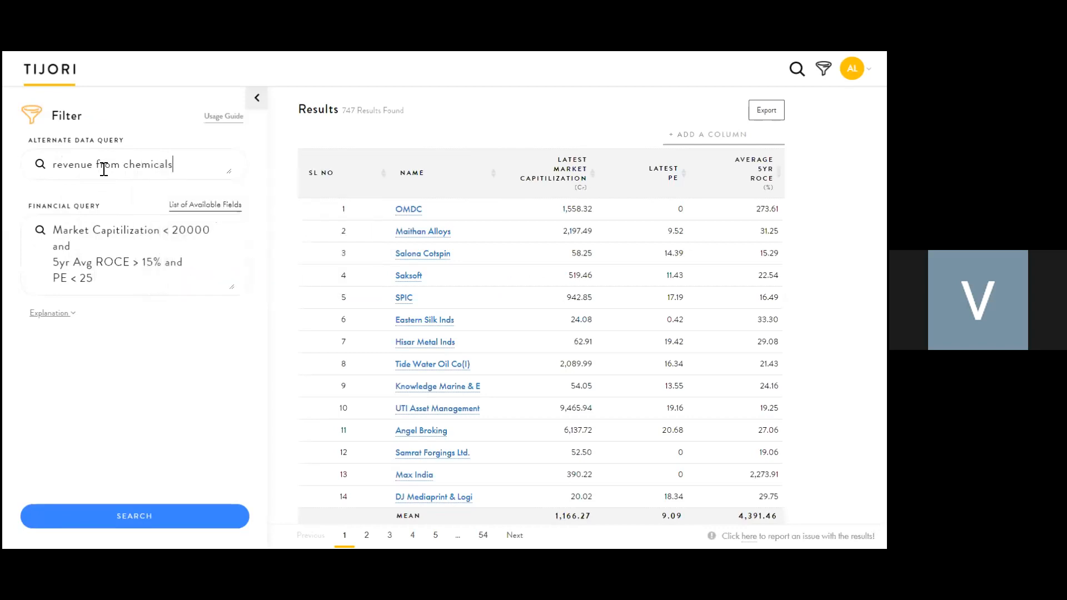
{"action": "type", "text": "> 50% and"}
Step: Add 'market share > 40%' as the second alternate-data condition
{"action": "key", "text": "Return"}
{"action": "type", "text": "market share > 405"}
{"action": "key", "text": "BackSpace"}
{"action": "type", "text": "%"}
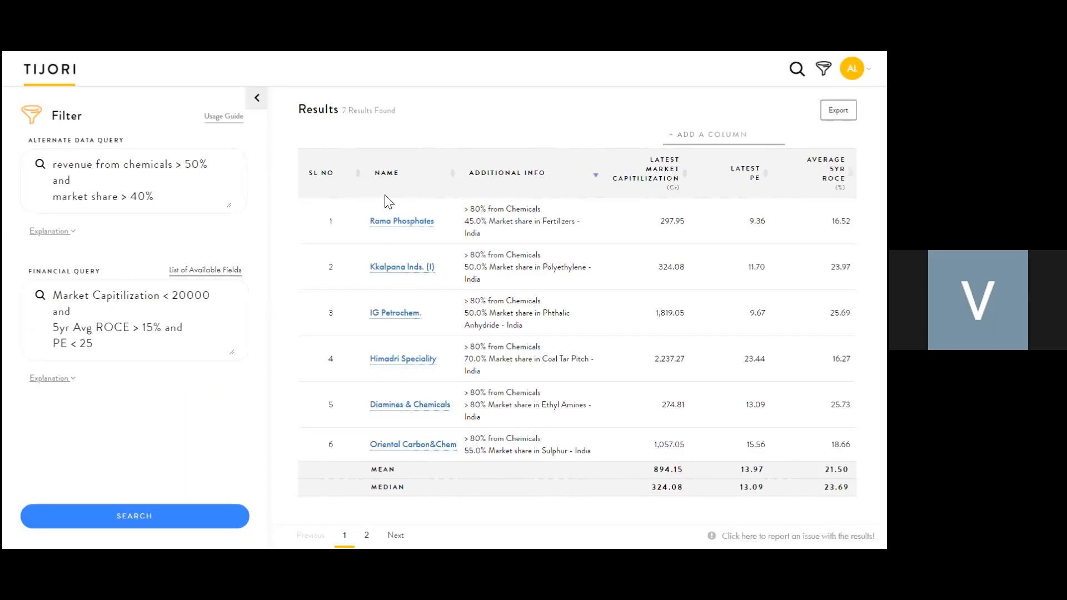
{"action": "left_click_drag", "start_coordinate": [342, 112], "coordinate": [411, 122]}
{"action": "left_click", "coordinate": [436, 139]}
{"action": "left_click", "coordinate": [365, 537]}
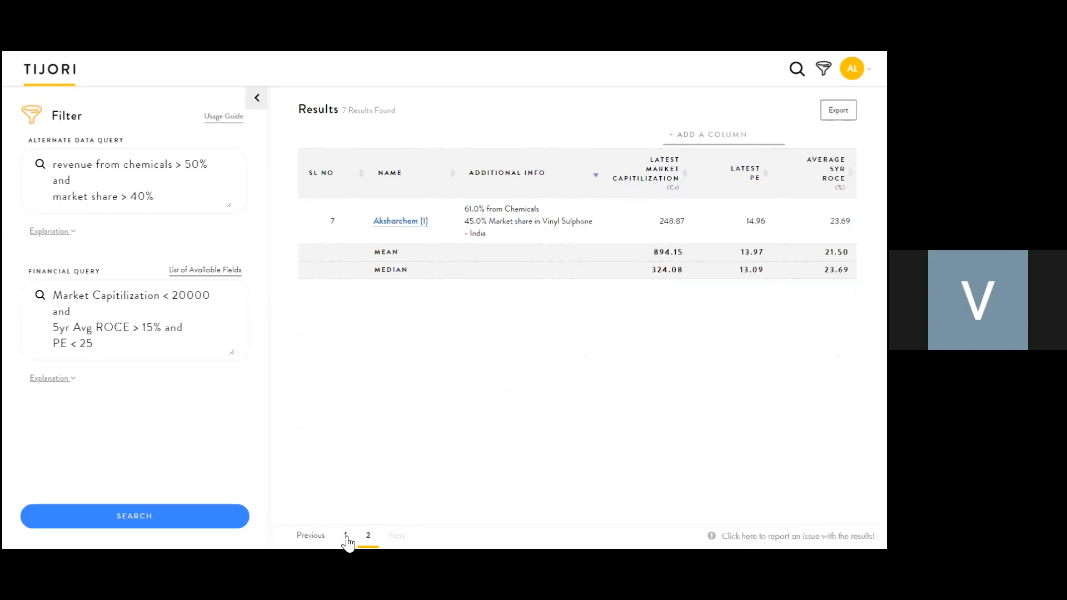
{"action": "left_click", "coordinate": [345, 537]}
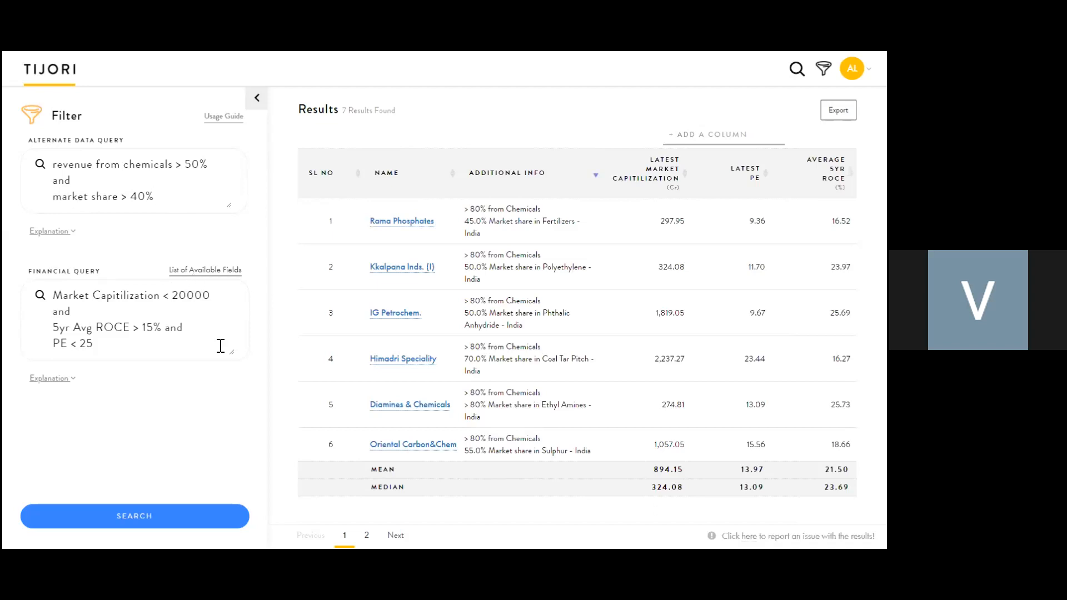
{"action": "left_click", "coordinate": [185, 273]}
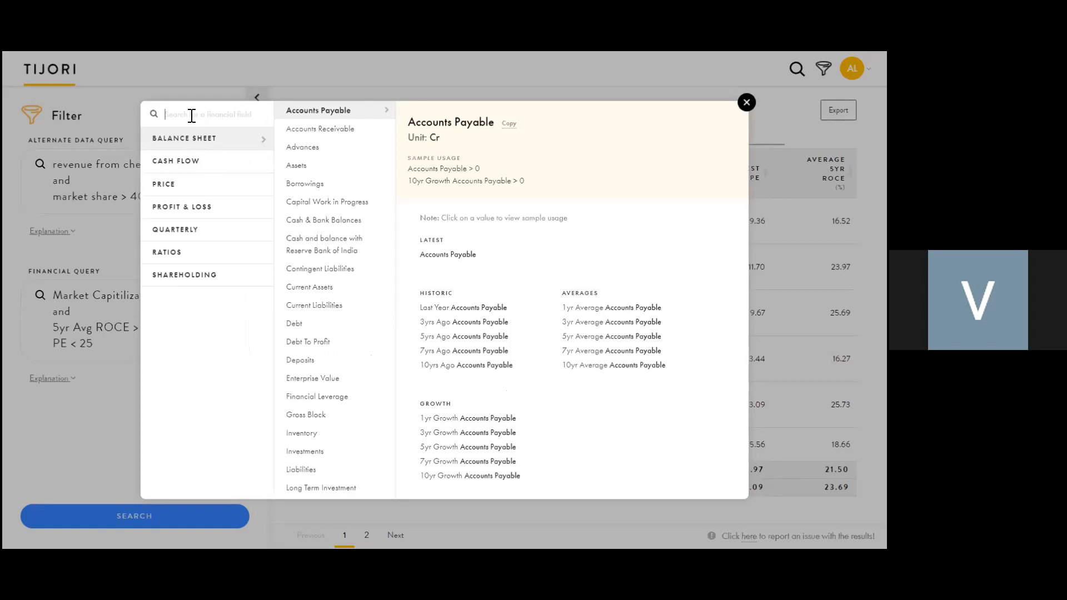
{"action": "type", "text": "roe"}
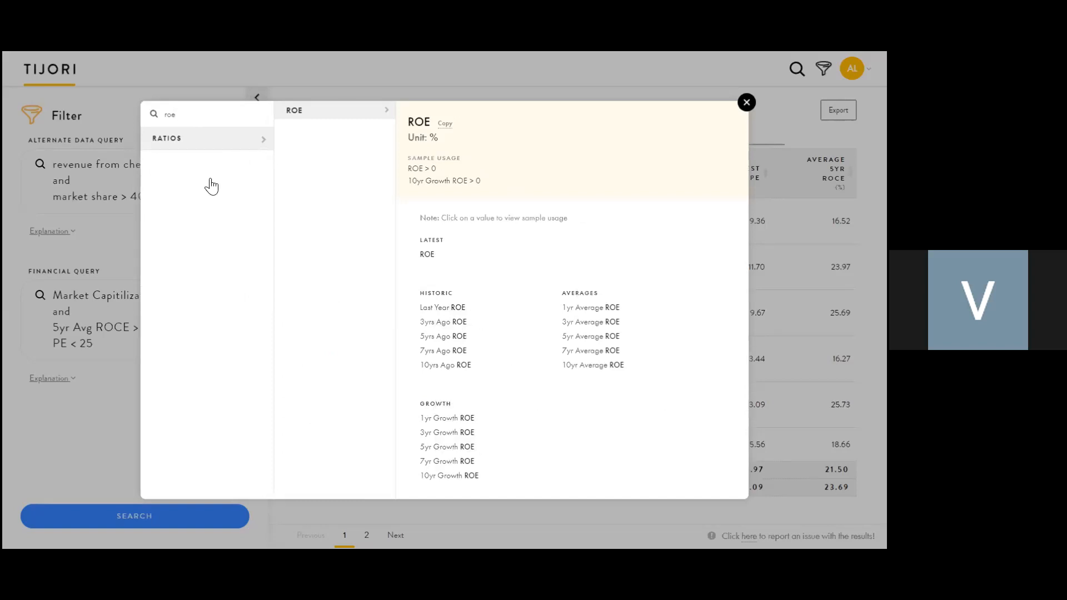
{"action": "key", "text": "BackSpace"}
{"action": "key", "text": "BackSpace"}
{"action": "key", "text": "BackSpace"}
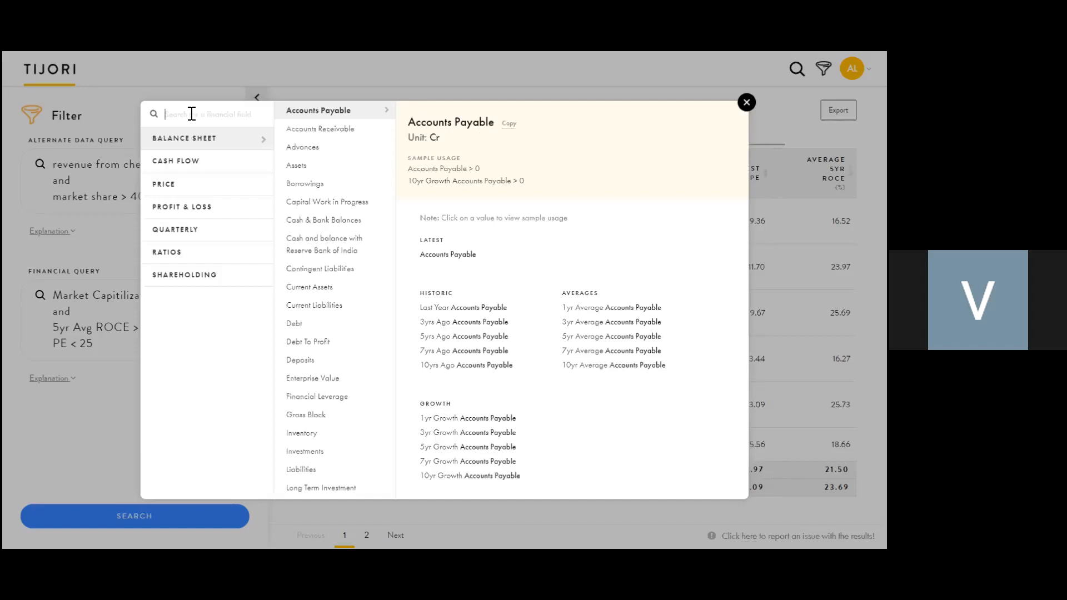
{"action": "type", "text": "net"}
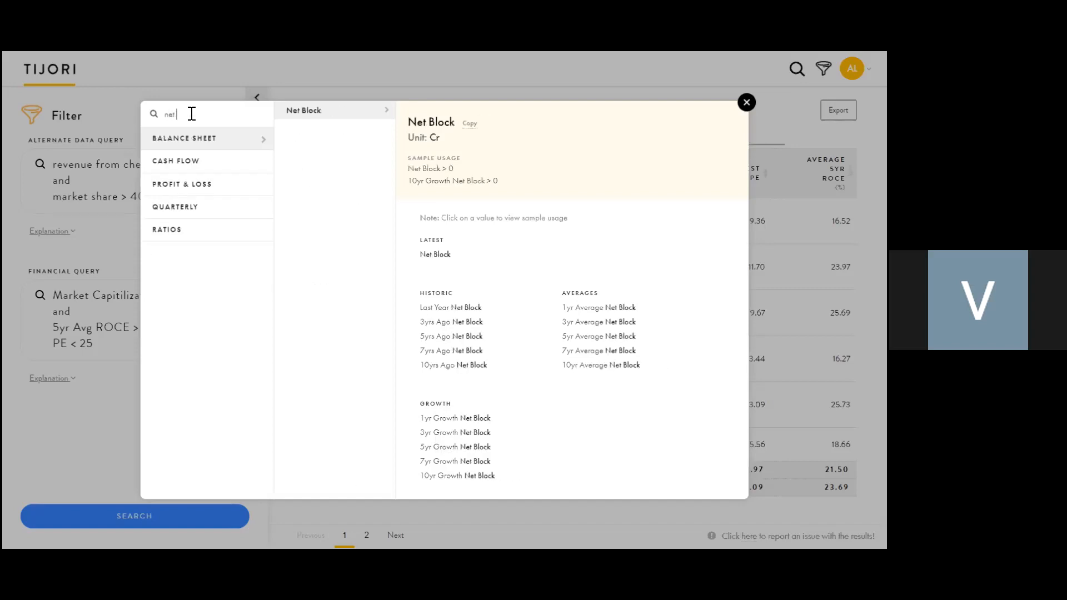
{"action": "type", "text": " blo"}
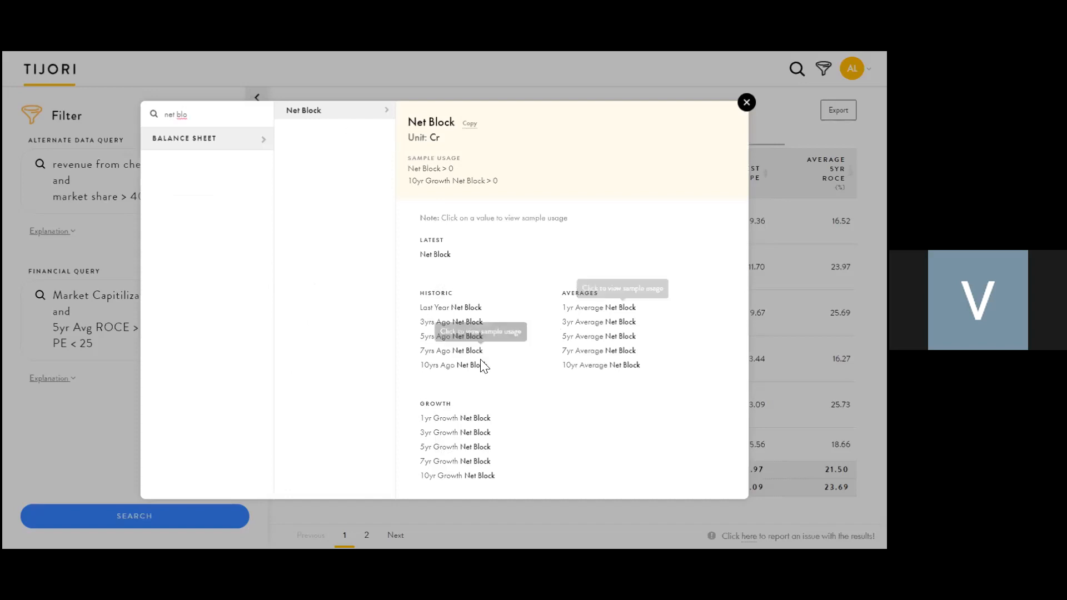
{"action": "left_click", "coordinate": [437, 436]}
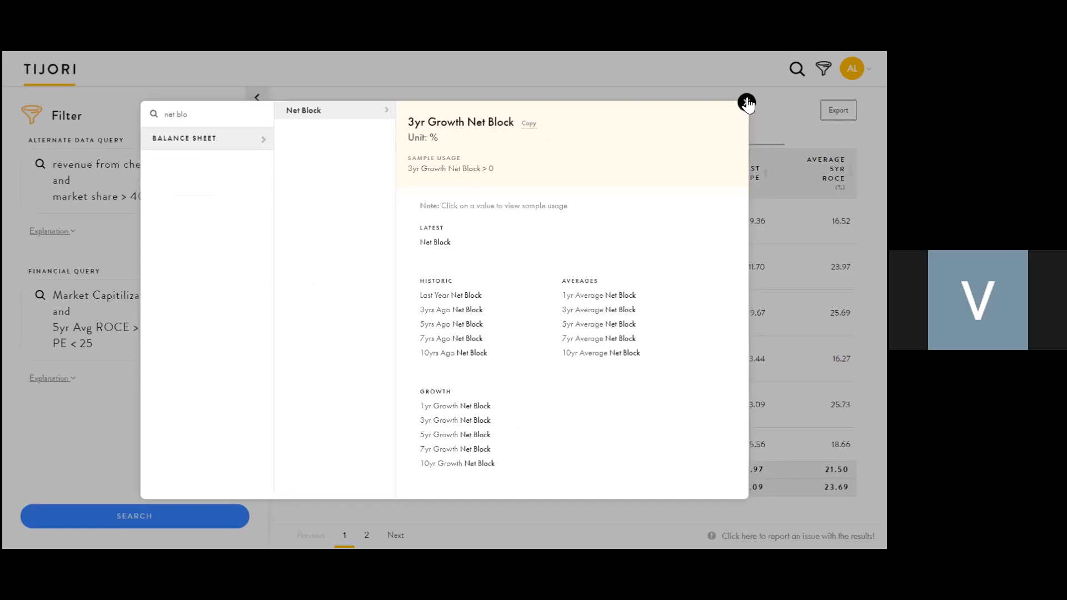
{"action": "left_click", "coordinate": [706, 91]}
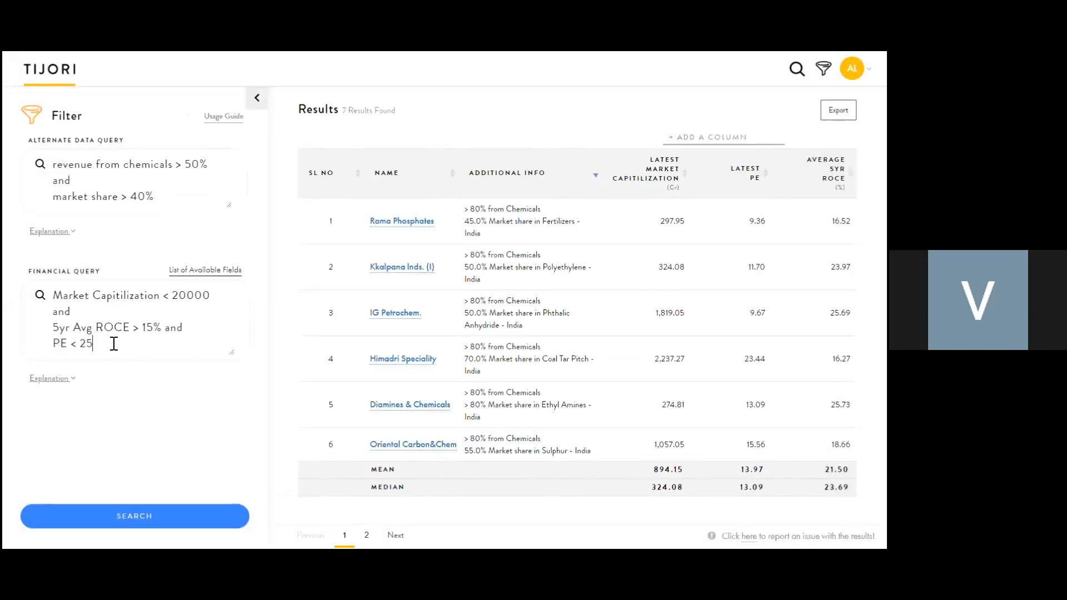
Step: Add '3yr Growth Net Block > 20%', raise the market cap limit to 200000, and rerun the filter
{"action": "type", "text": "nd"}
{"action": "key", "text": "Return"}
{"action": "type", "text": "3yr Growth Net Block"}
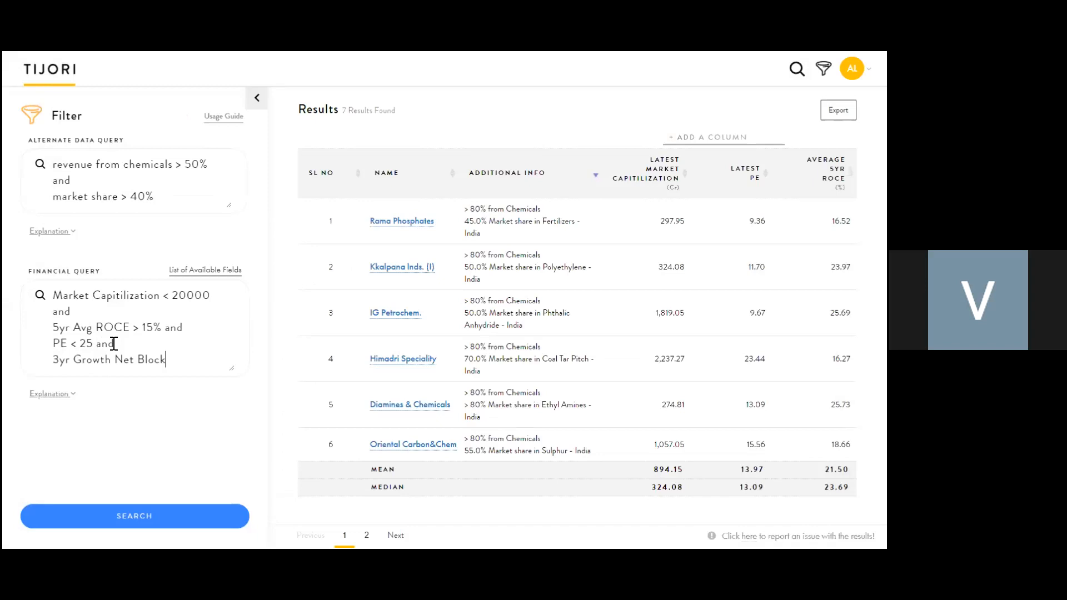
{"action": "type", "text": "> 20%"}
{"action": "left_click", "coordinate": [181, 294]}
{"action": "type", "text": "0"}
{"action": "left_click", "coordinate": [149, 518]}
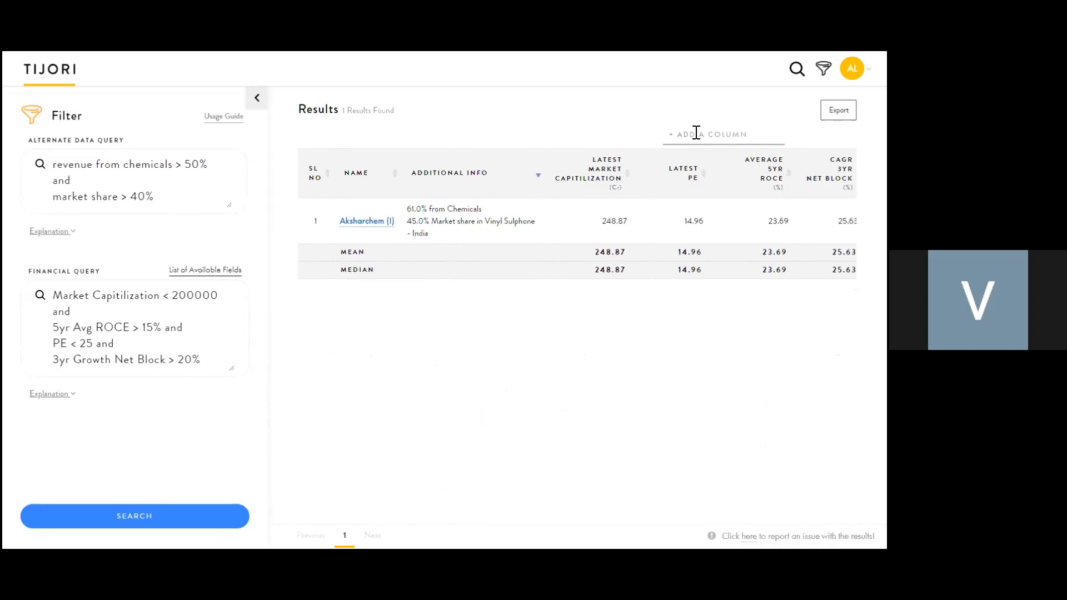
Step: Delete the 3yr Growth Net Block condition from the financial query and rerun the filter
{"action": "left_click", "coordinate": [198, 359]}
{"action": "left_click_drag", "start_coordinate": [200, 359], "coordinate": [105, 336]}
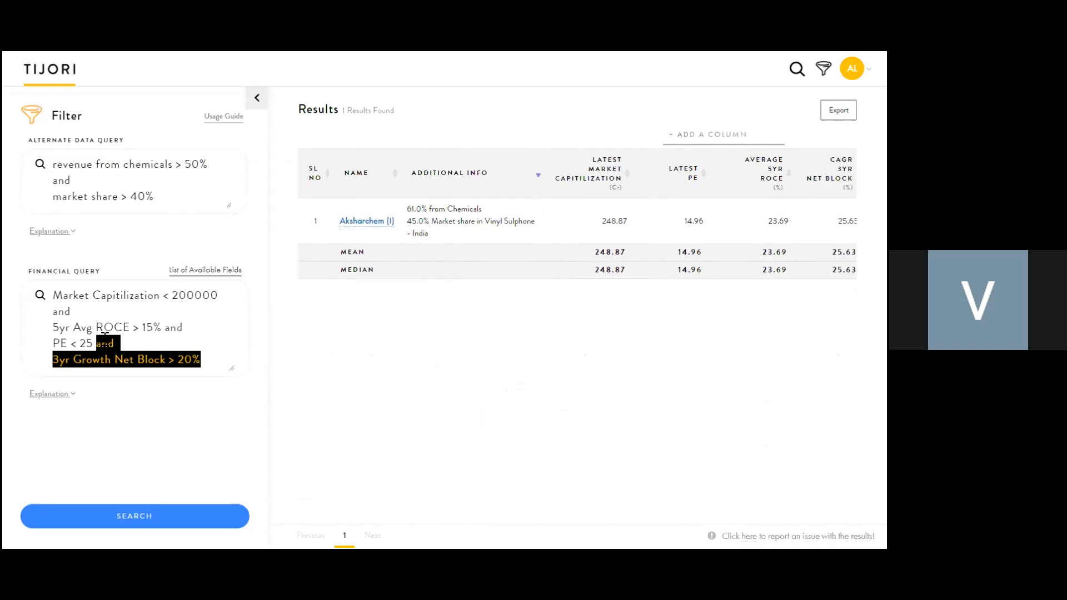
{"action": "key", "text": "BackSpace"}
{"action": "left_click", "coordinate": [169, 527]}
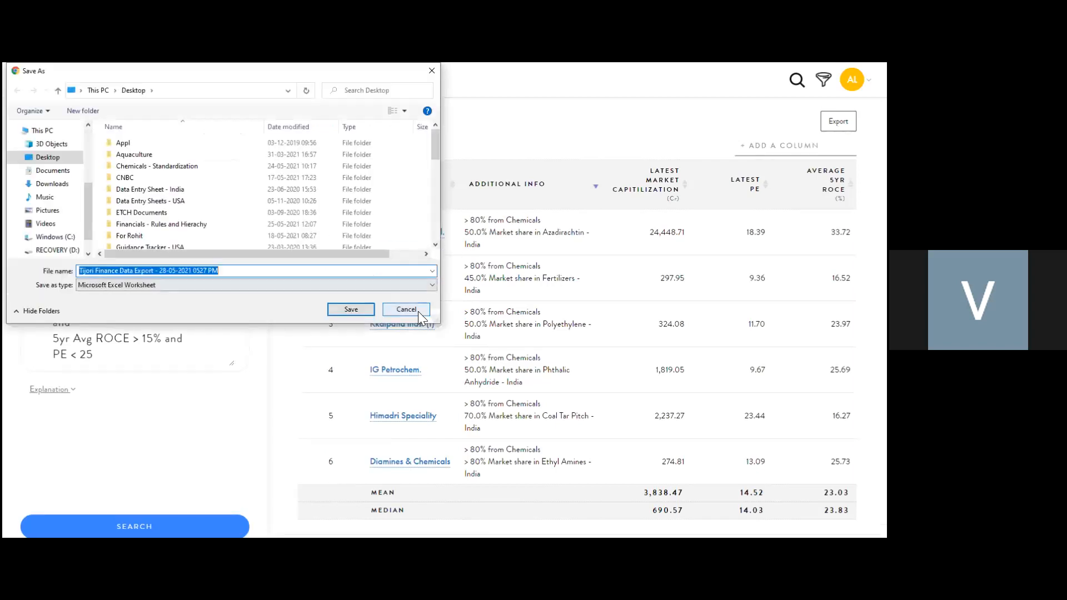
Step: Cancel the results export, then browse and close the List of Available Fields
{"action": "left_click", "coordinate": [418, 313]}
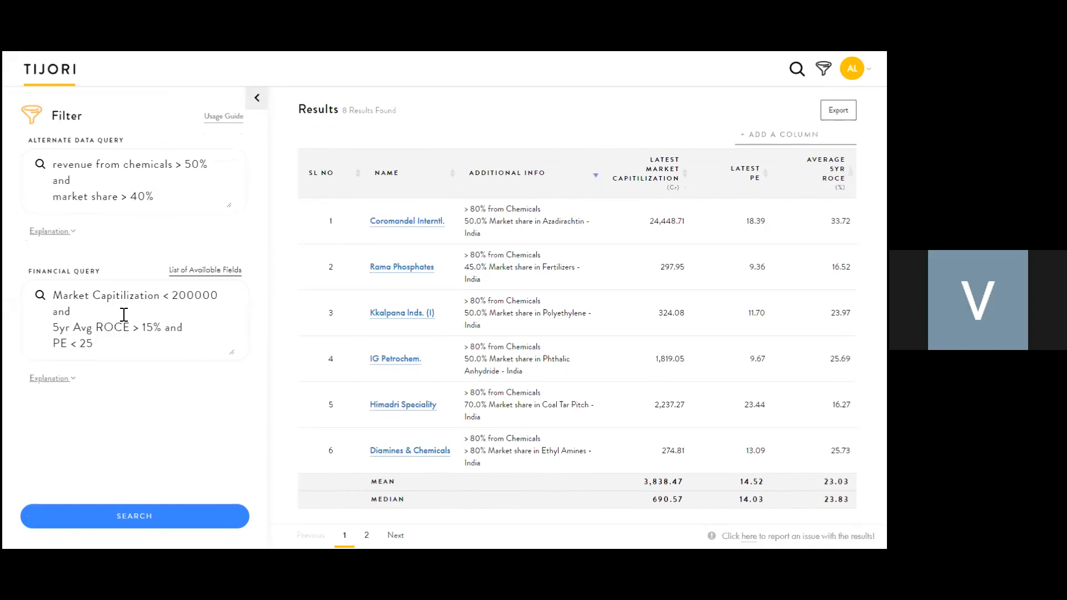
{"action": "left_click", "coordinate": [228, 272]}
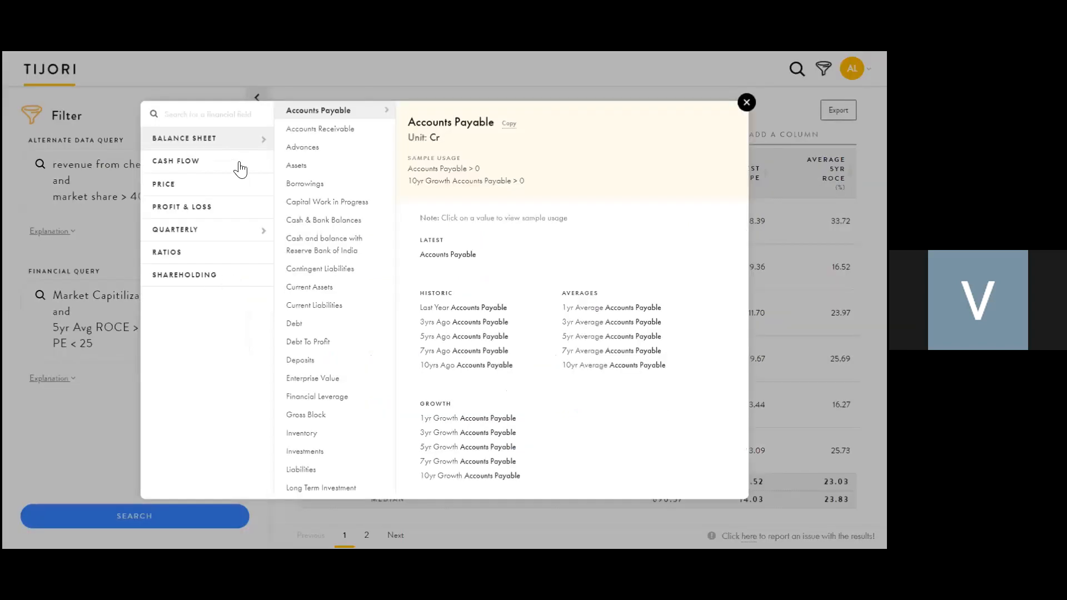
{"action": "left_click", "coordinate": [200, 114]}
{"action": "left_click", "coordinate": [94, 432]}
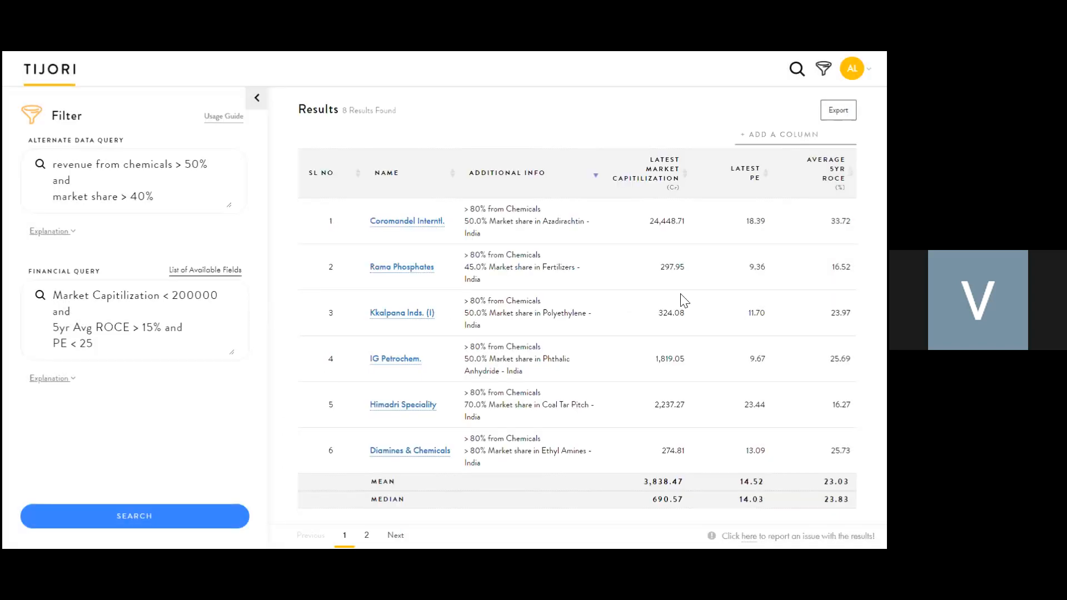